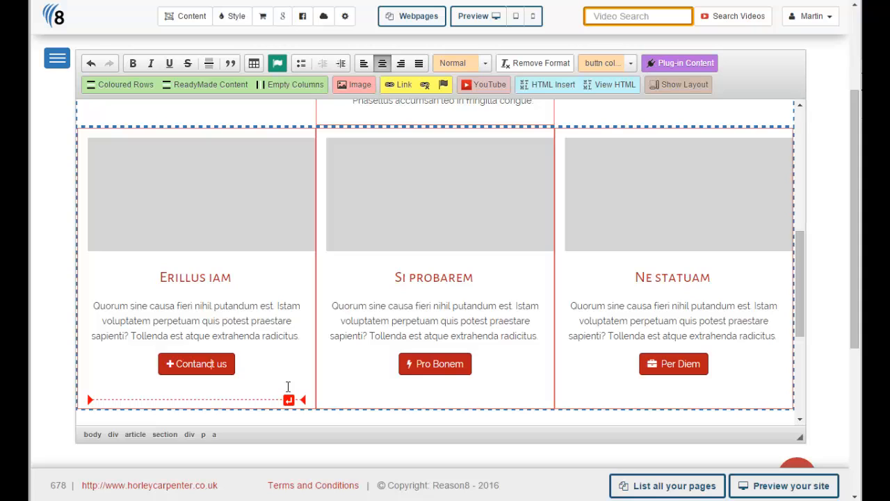
Step: Correct the first column's button label to "Contact us" and relabel the middle column's button "Contact"
{"action": "key", "text": "BackSpace"}
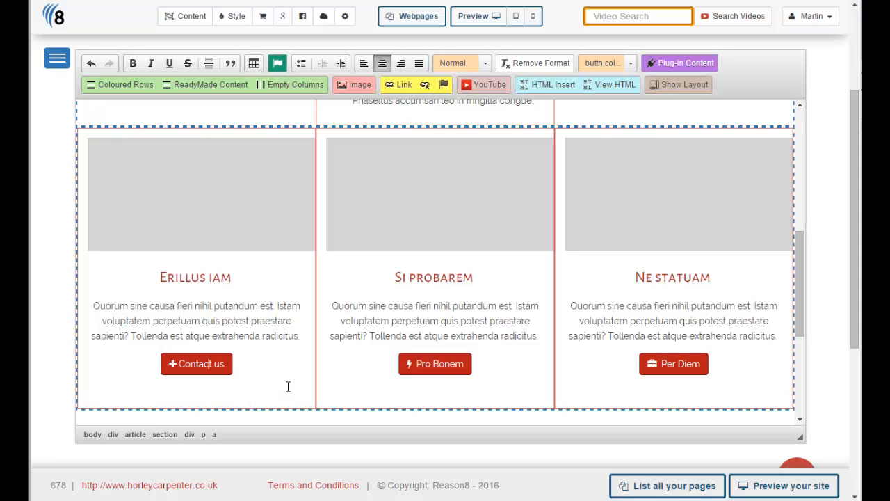
{"action": "left_click", "coordinate": [288, 387]}
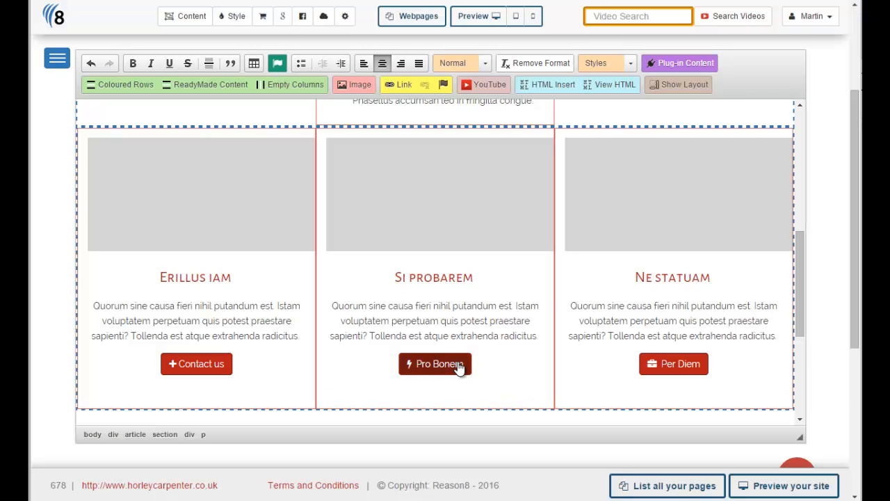
{"action": "left_click_drag", "start_coordinate": [464, 364], "coordinate": [418, 366]}
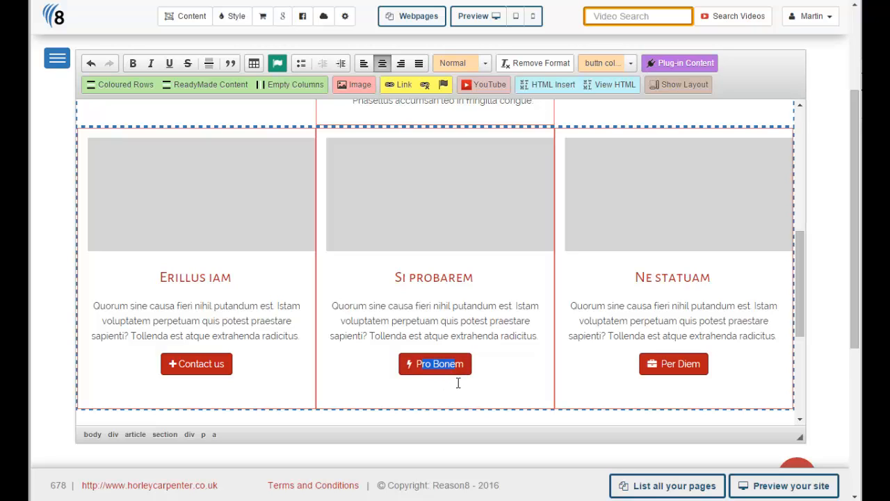
{"action": "type", "text": "Contact"}
{"action": "key", "text": "Delete"}
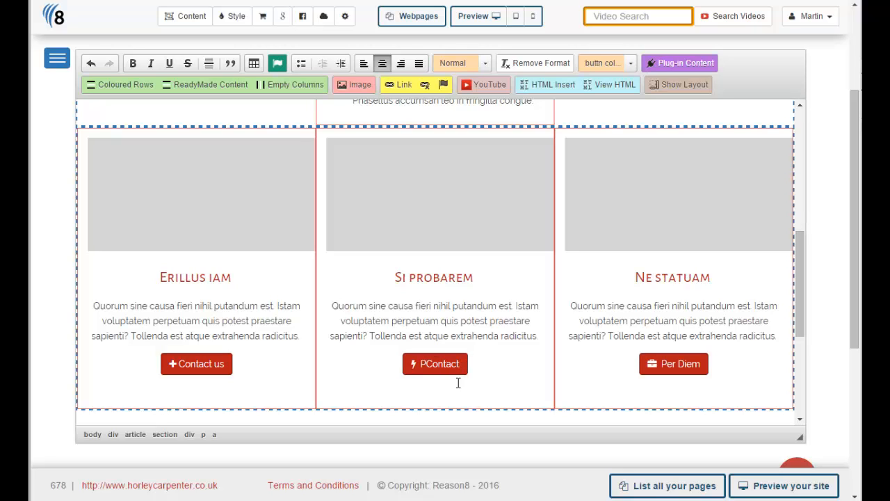
{"action": "key", "text": "BackSpace"}
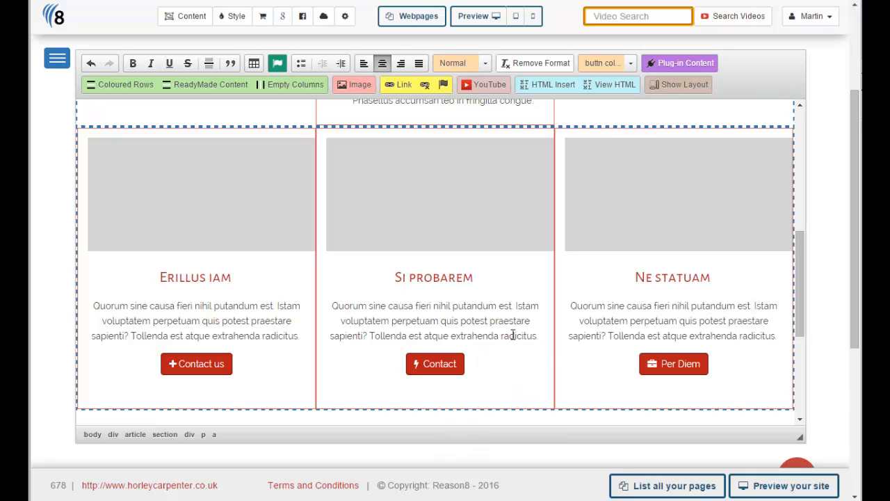
Step: Apply the buttn col_1 sml style to the middle column's Contact button
{"action": "left_click_drag", "start_coordinate": [802, 272], "coordinate": [800, 297]}
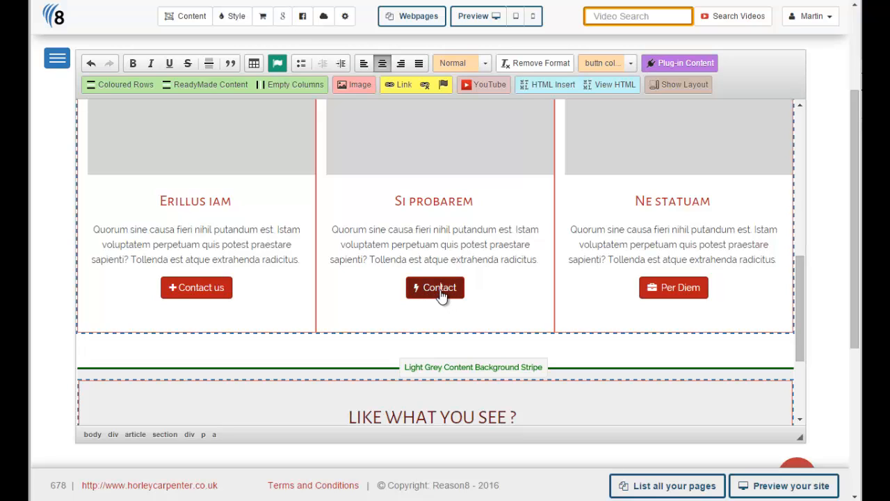
{"action": "left_click", "coordinate": [214, 435]}
{"action": "left_click", "coordinate": [601, 66]}
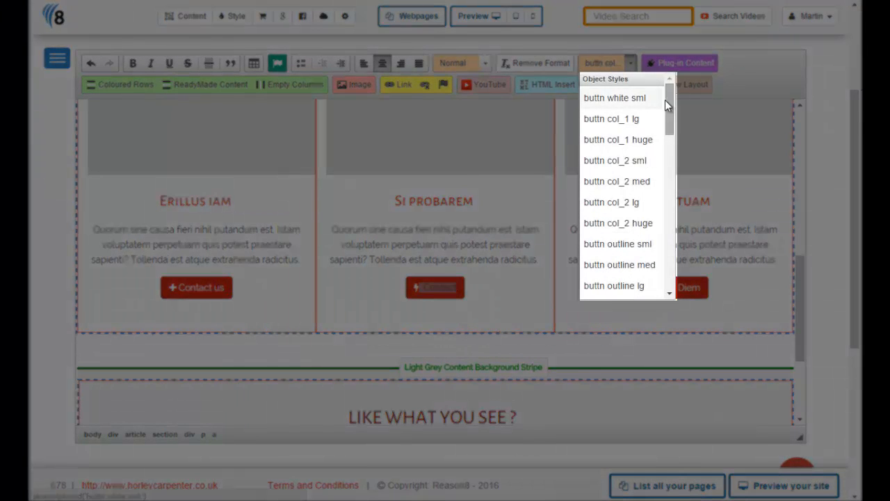
{"action": "mouse_move", "coordinate": [665, 99]}
{"action": "left_mouse_down"}
{"action": "mouse_move", "coordinate": [677, 149]}
{"action": "mouse_move", "coordinate": [677, 102]}
{"action": "left_mouse_up"}
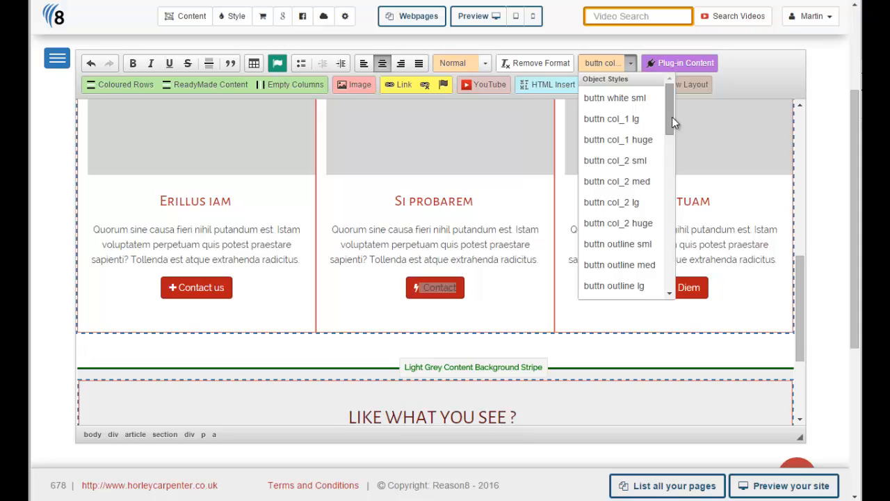
{"action": "left_click_drag", "start_coordinate": [672, 116], "coordinate": [672, 139]}
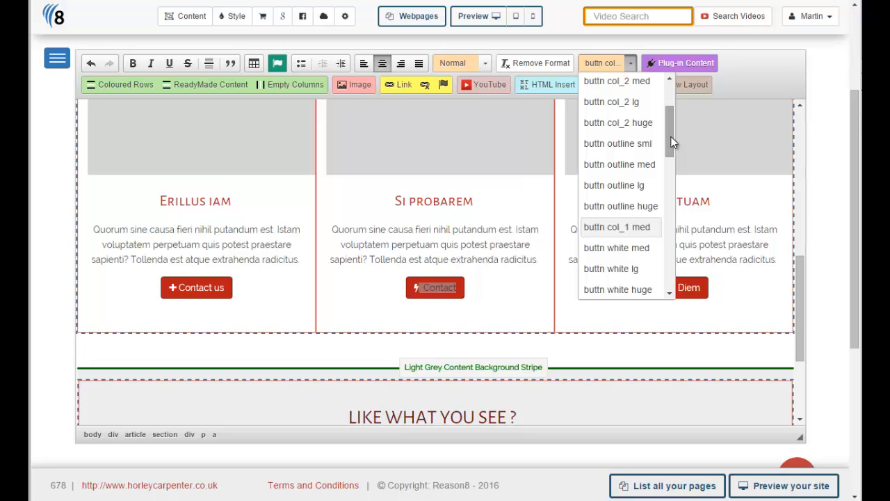
{"action": "left_click_drag", "start_coordinate": [673, 142], "coordinate": [676, 111]}
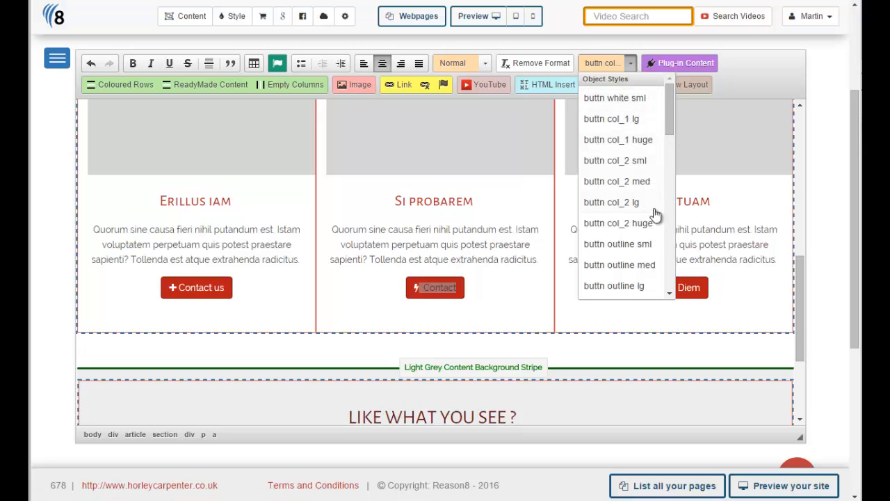
{"action": "left_click_drag", "start_coordinate": [667, 125], "coordinate": [670, 151]}
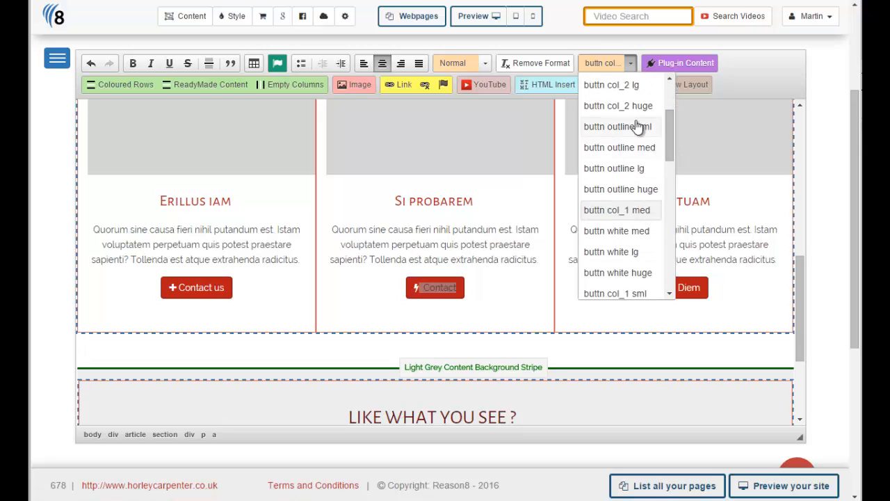
{"action": "left_click", "coordinate": [618, 293]}
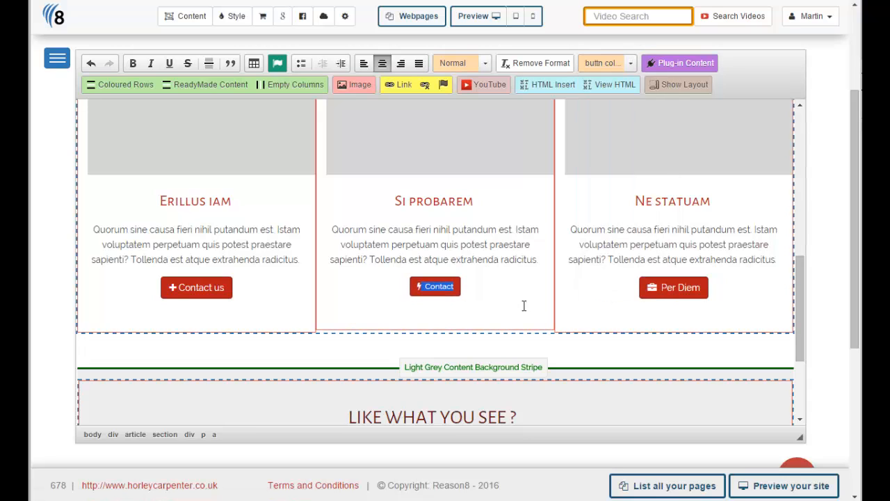
Step: Switch the middle column's Contact button to the buttn col_1 med style
{"action": "left_click", "coordinate": [484, 294]}
{"action": "left_click", "coordinate": [213, 434]}
{"action": "left_click", "coordinate": [630, 63]}
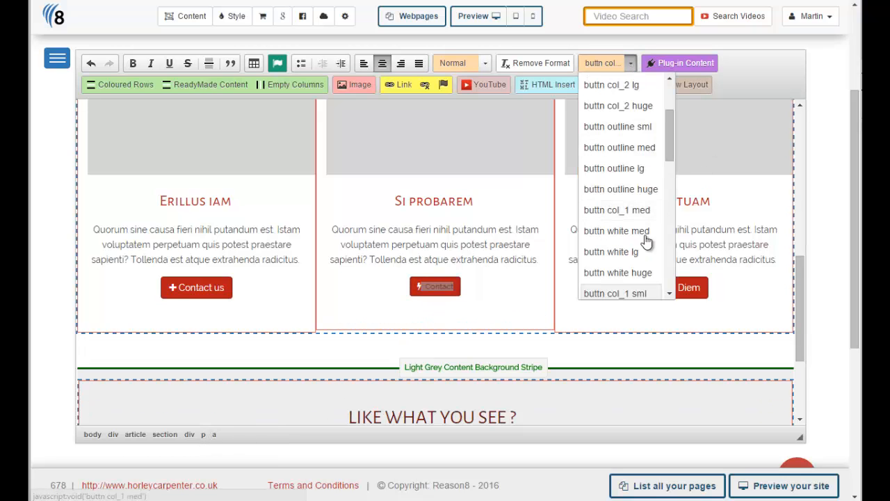
{"action": "left_click_drag", "start_coordinate": [667, 126], "coordinate": [672, 149]}
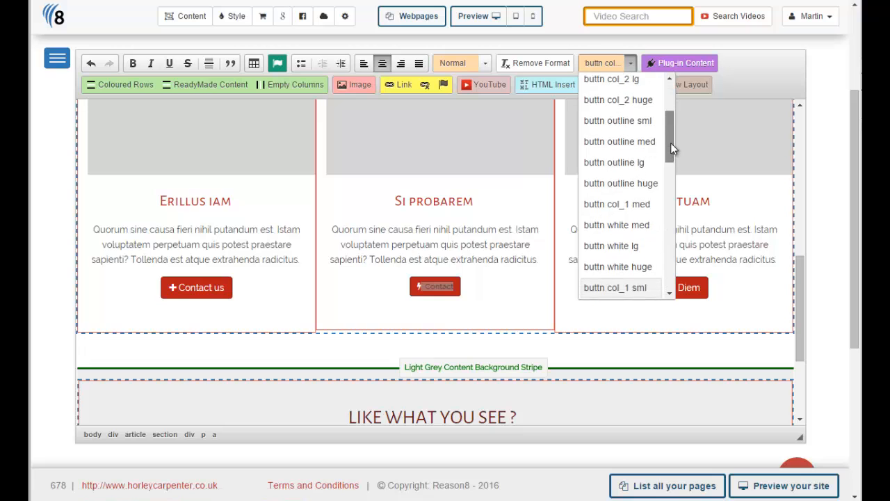
{"action": "left_click", "coordinate": [632, 204]}
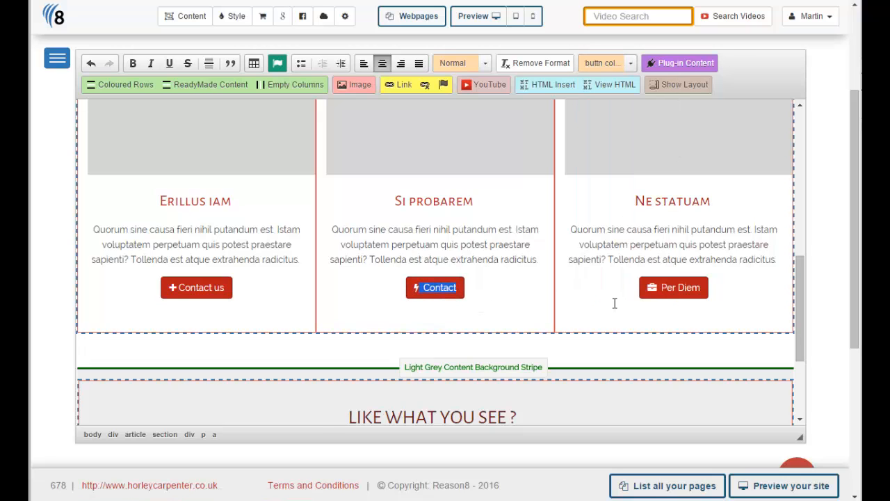
Step: Apply the buttn col_1 lg style to the middle column's Contact button
{"action": "left_click", "coordinate": [631, 63]}
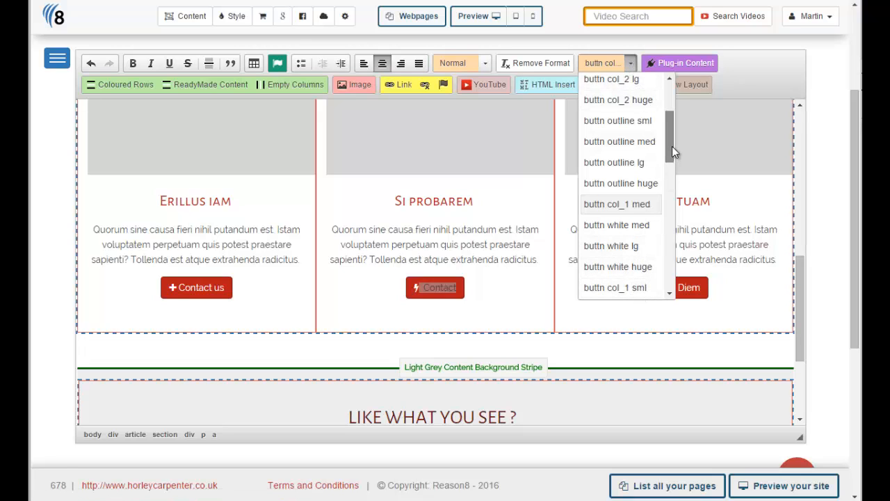
{"action": "left_click_drag", "start_coordinate": [672, 146], "coordinate": [672, 111]}
{"action": "left_click", "coordinate": [646, 119]}
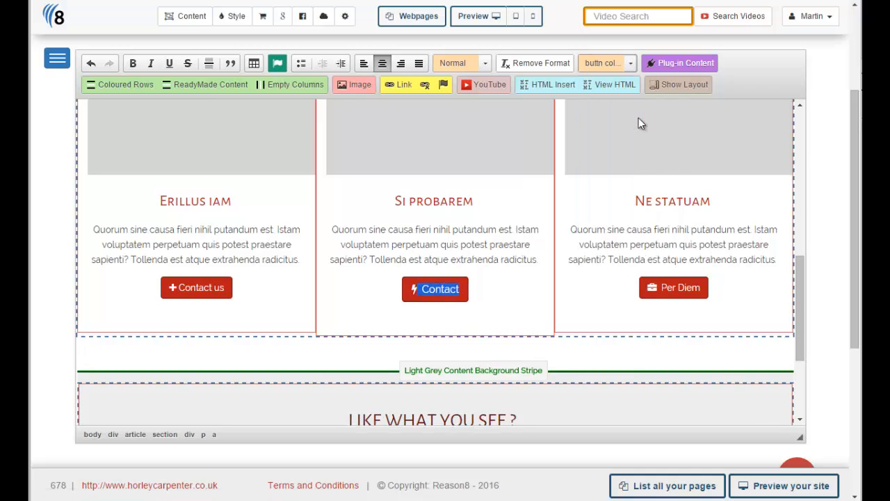
Step: Enlarge the middle column's Contact button to buttn col_1 huge and stretch it across the full column width
{"action": "left_click", "coordinate": [499, 287]}
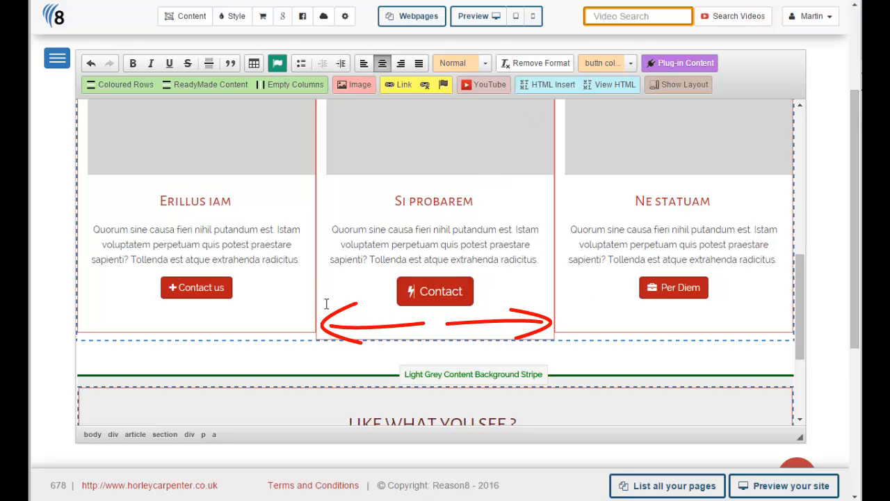
{"action": "left_click", "coordinate": [597, 66]}
{"action": "left_click", "coordinate": [643, 160]}
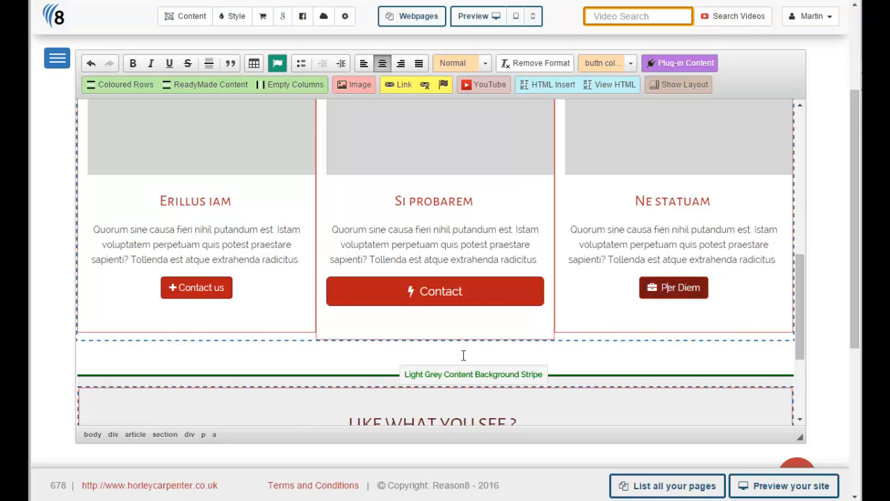
Step: Apply the buttn outline med style to the Per Diem button in the third column
{"action": "left_click", "coordinate": [215, 436]}
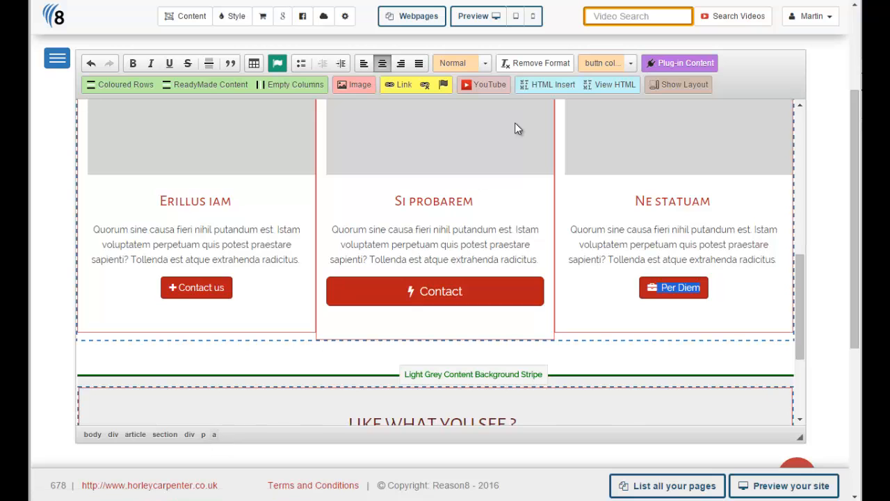
{"action": "left_click", "coordinate": [629, 66]}
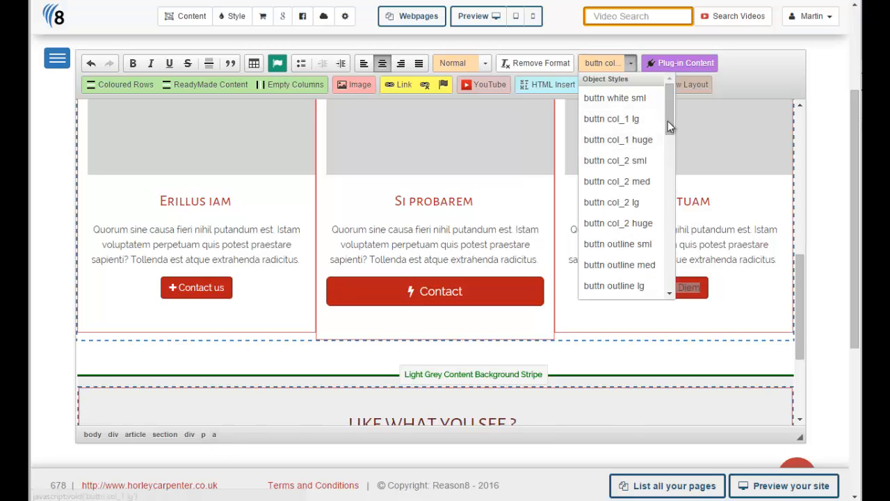
{"action": "left_click_drag", "start_coordinate": [671, 123], "coordinate": [677, 143]}
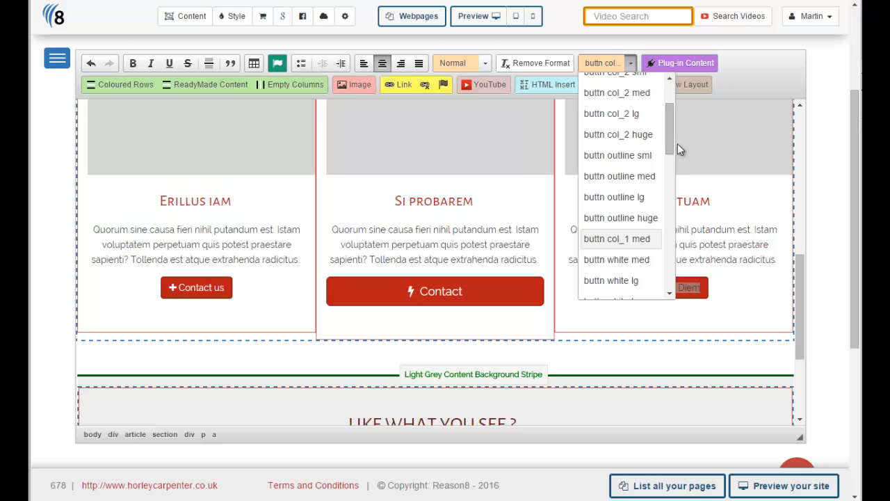
{"action": "left_click", "coordinate": [616, 177]}
{"action": "left_click", "coordinate": [720, 310]}
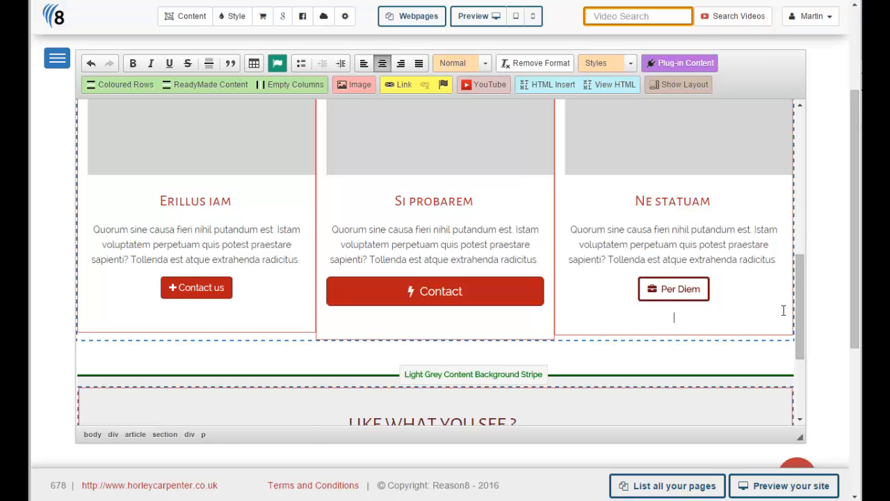
Step: Link the blue Contact Us button in the grey stripe to the site's internal Contact Us webpage
{"action": "scroll", "coordinate": [320, 389], "scroll_direction": "down", "scroll_amount": 2}
{"action": "left_click", "coordinate": [320, 390]}
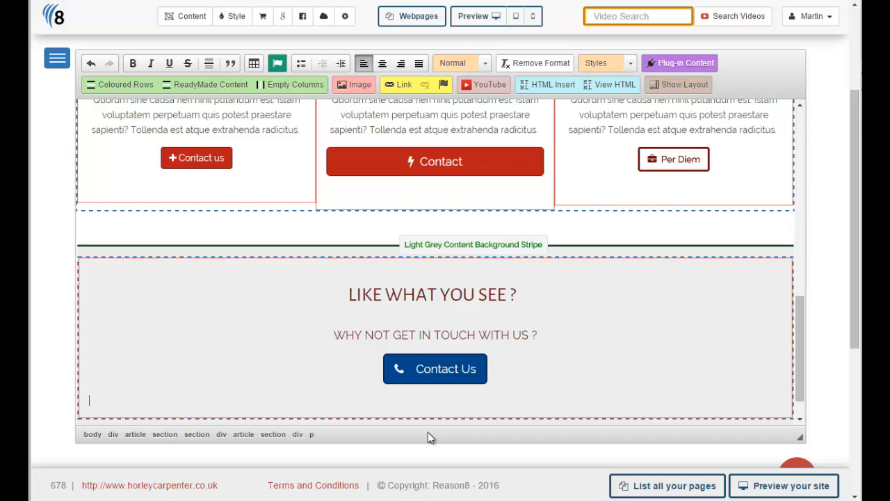
{"action": "double_click", "coordinate": [443, 374]}
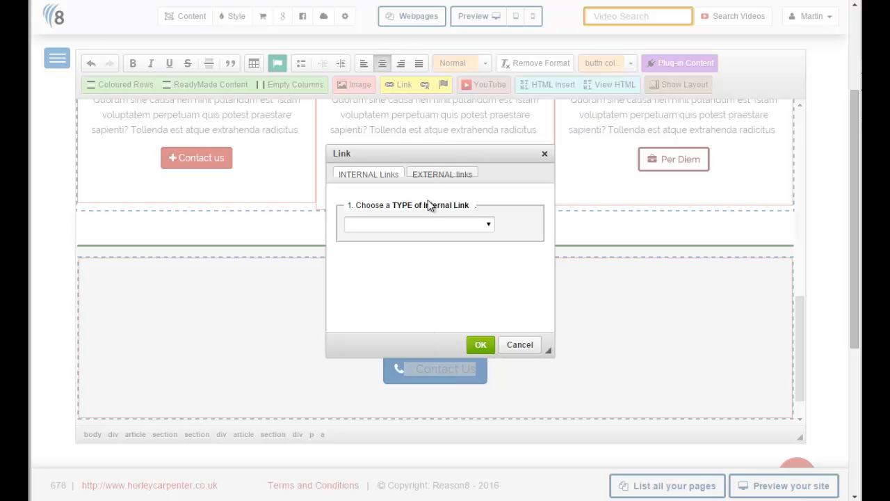
{"action": "left_click", "coordinate": [446, 223]}
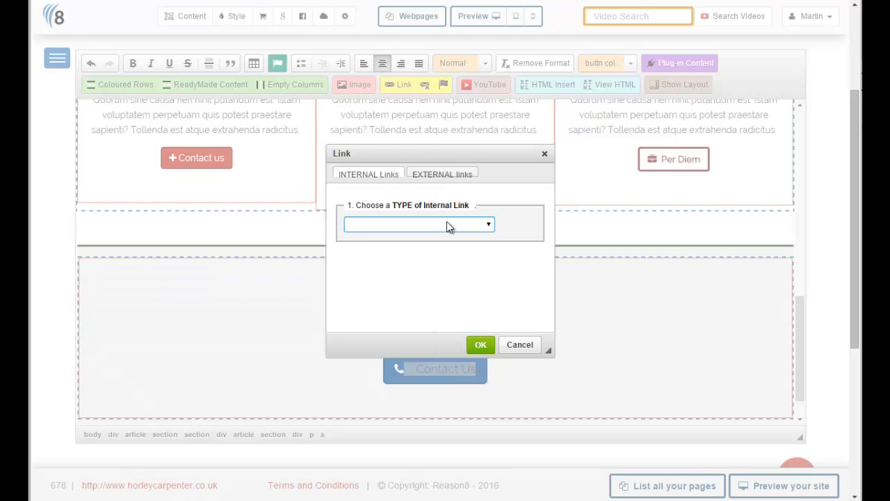
{"action": "left_click", "coordinate": [446, 222]}
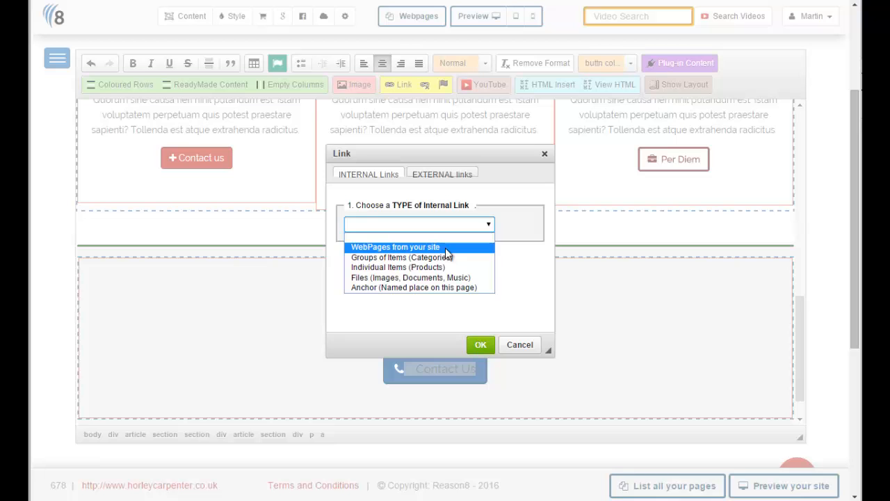
{"action": "left_click", "coordinate": [445, 247]}
{"action": "left_click", "coordinate": [410, 276]}
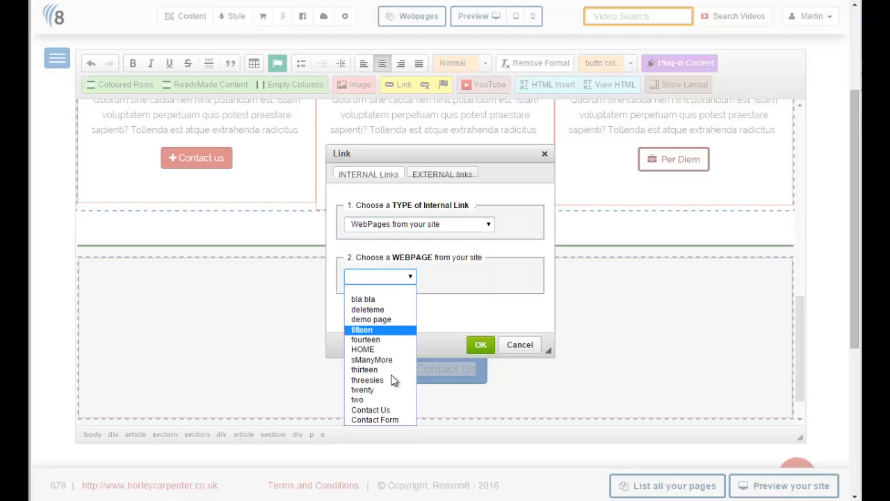
{"action": "left_click", "coordinate": [389, 410]}
{"action": "left_click", "coordinate": [480, 344]}
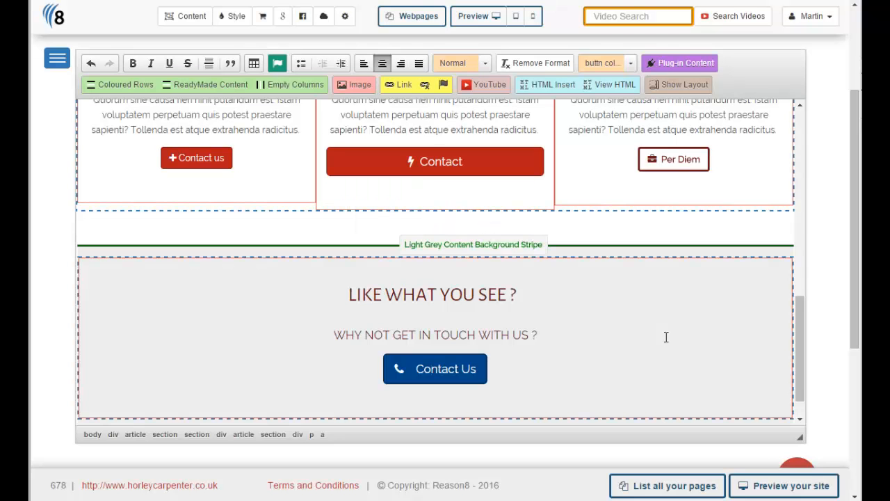